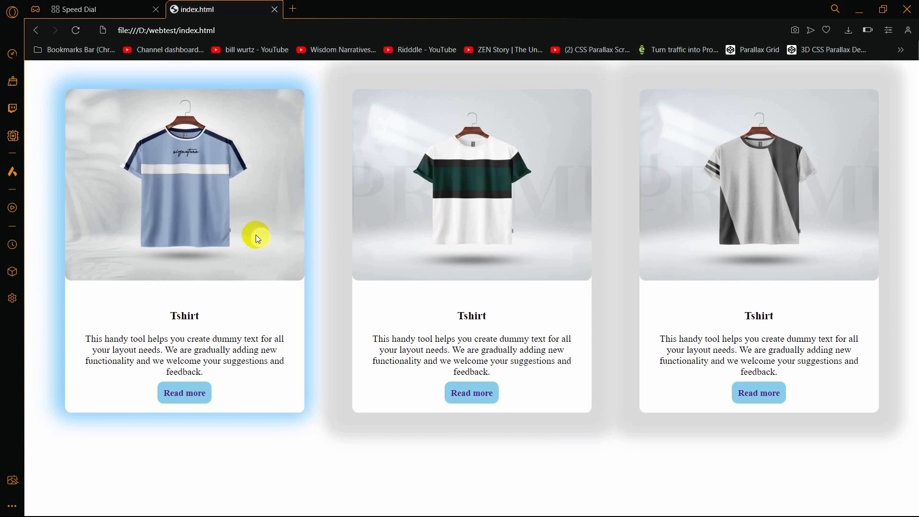
Step: Search Google for 000webhost in a new browser tab
click(292, 9)
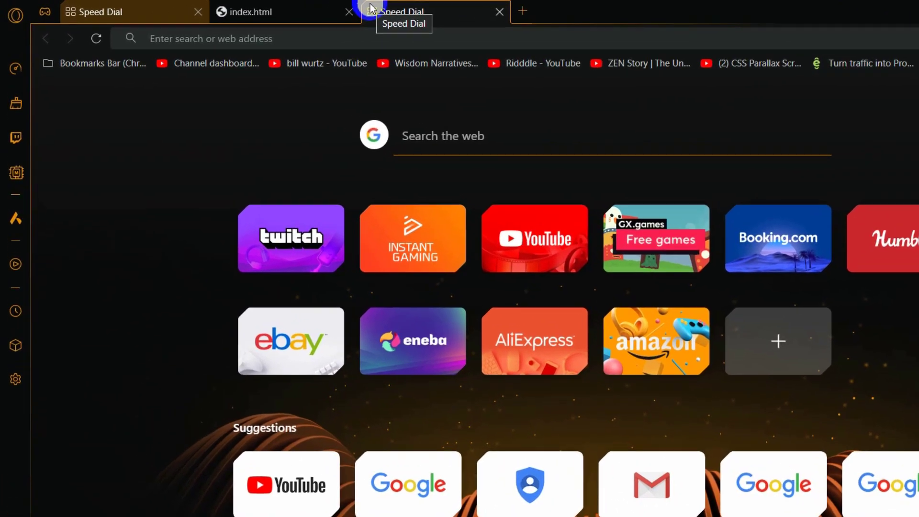
text(000webs)
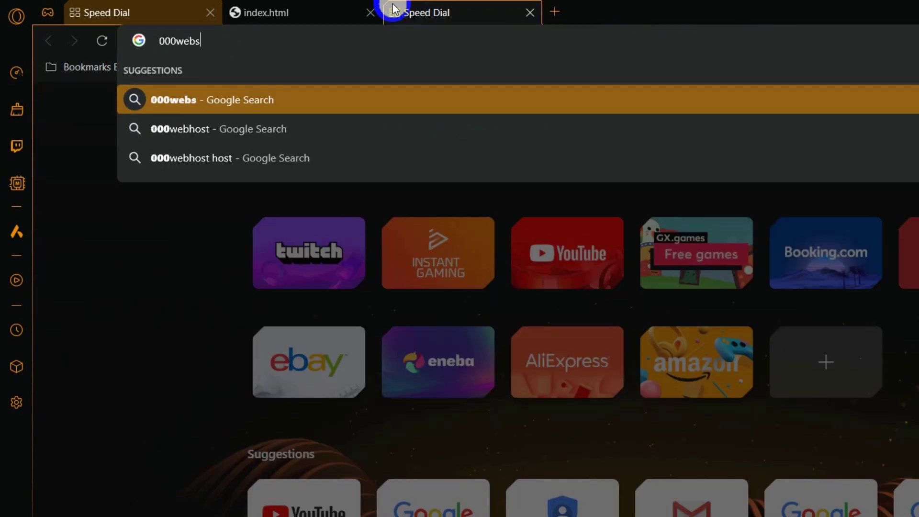
text(host)
key(Return)
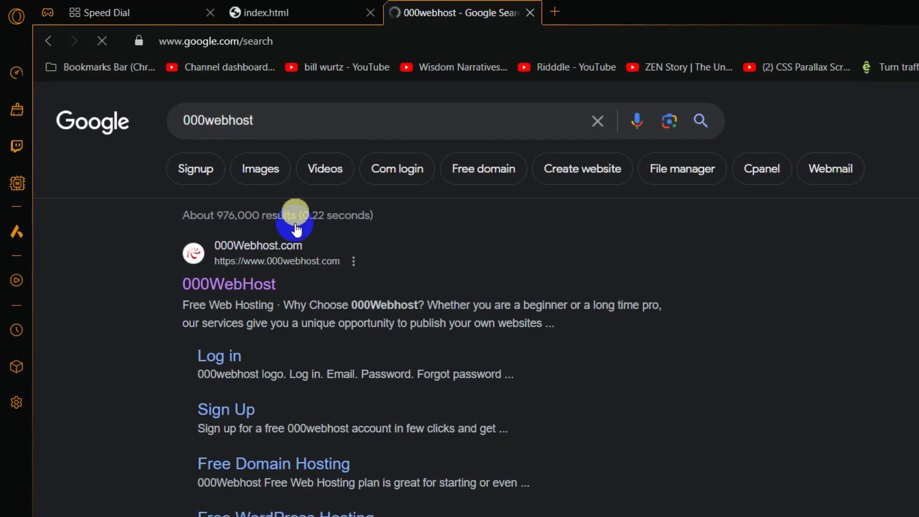
Step: Open the official 000webhost site and jump to its hosting plans pricing table
click(255, 283)
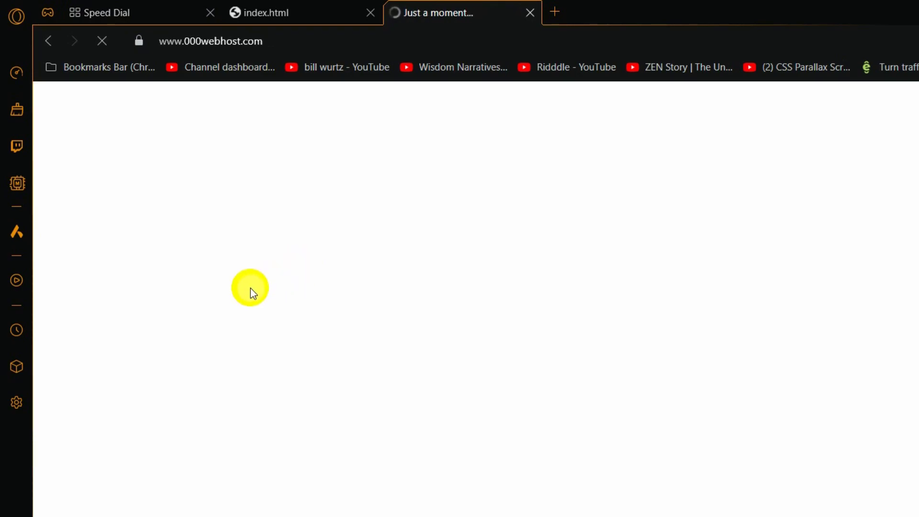
click(223, 34)
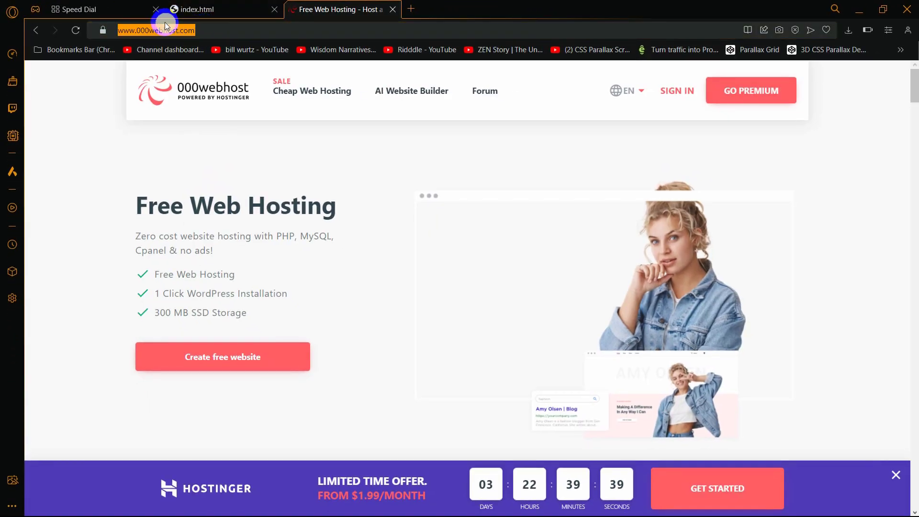
click(276, 184)
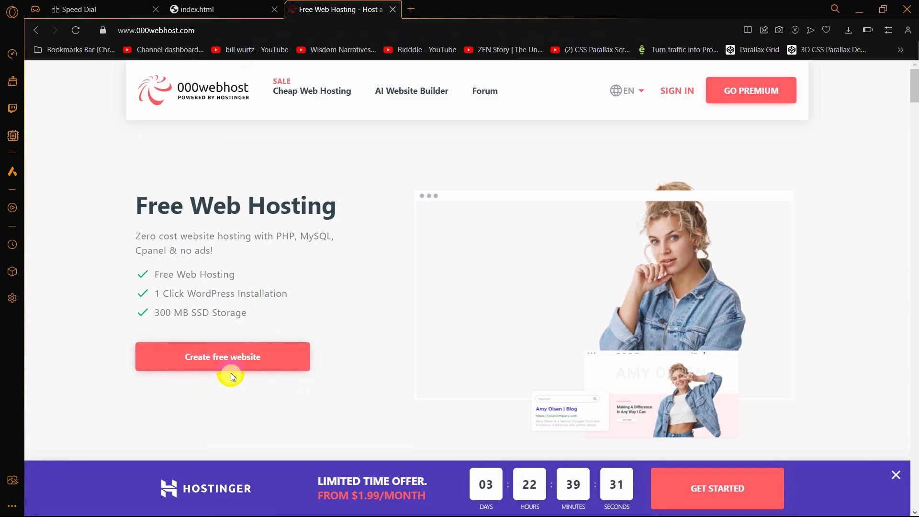
click(277, 358)
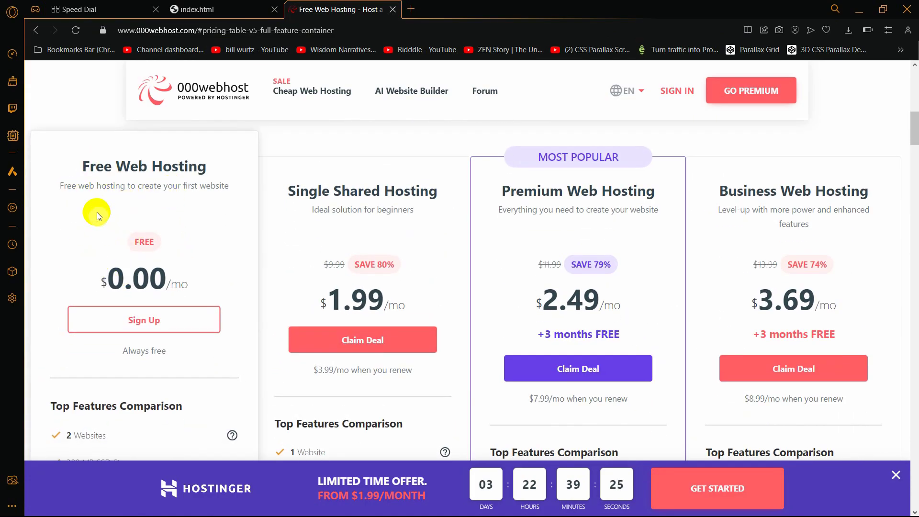
drag(79, 166, 220, 165)
click(299, 187)
Step: Review the Free Web Hosting plan features, such as 300 MB SSD Storage
scroll(151, 168, down, 1)
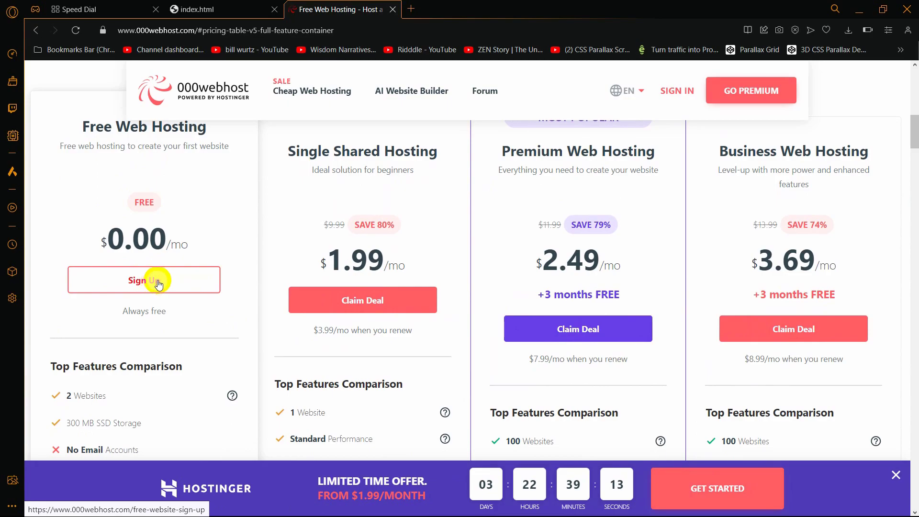
scroll(153, 268, down, 2)
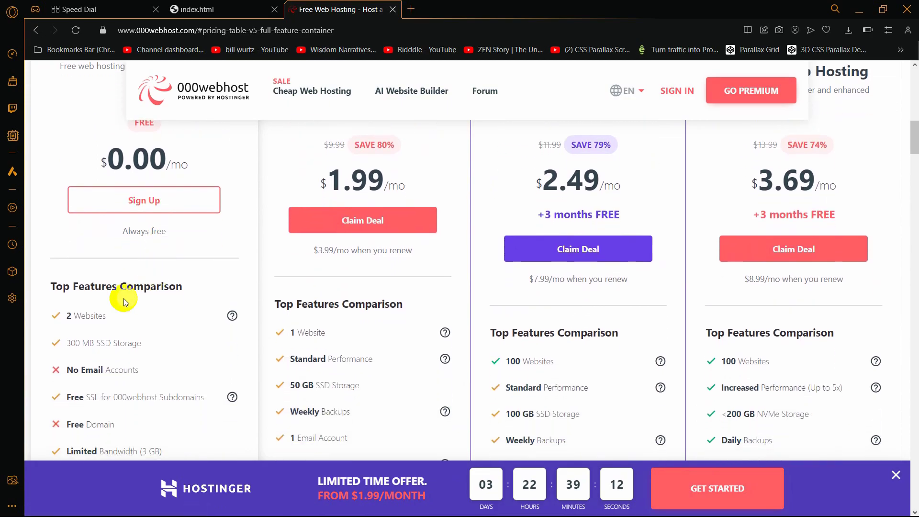
double_click(75, 316)
click(142, 343)
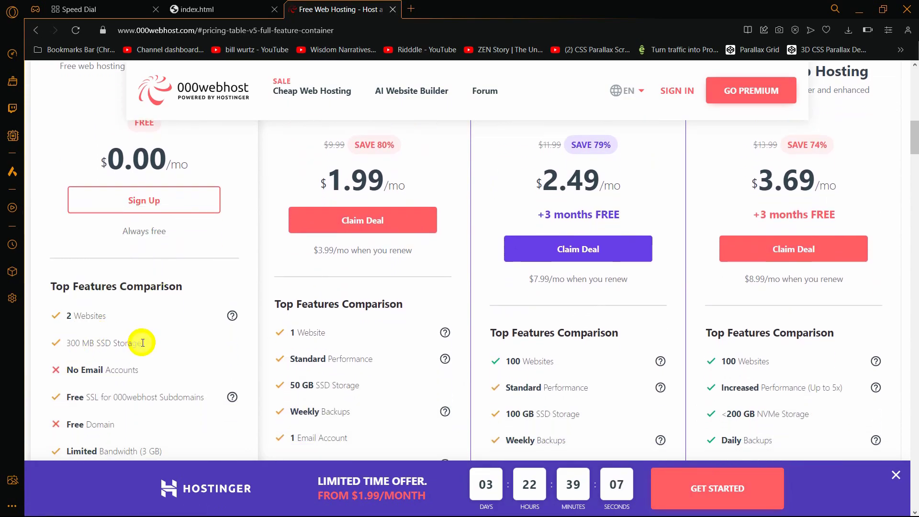
drag(143, 343, 72, 343)
click(112, 345)
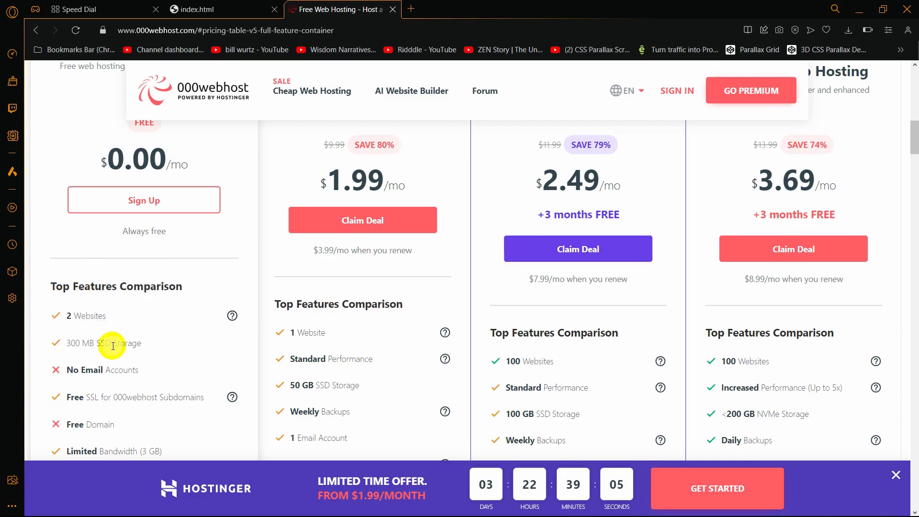
scroll(150, 334, down, 3)
scroll(154, 375, up, 7)
scroll(148, 369, down, 2)
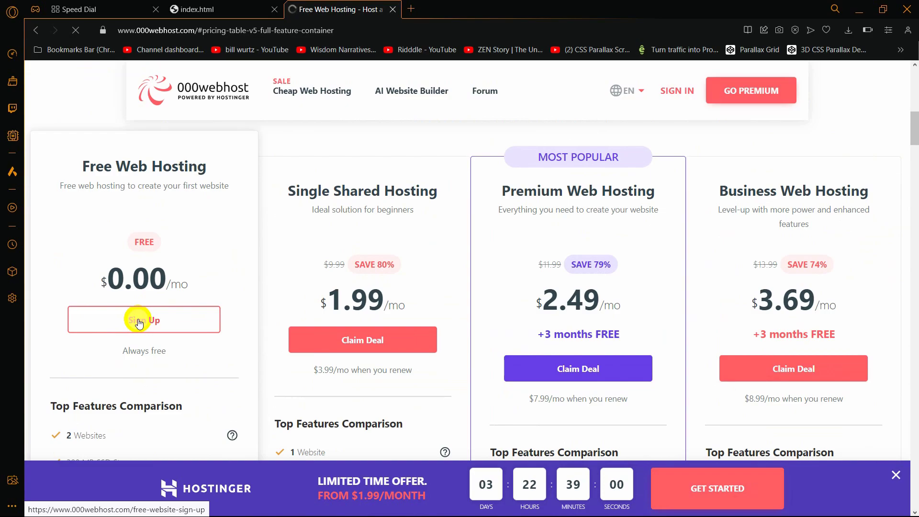
Step: Sign up for 000webhost with a Google account and confirm with Continue
scroll(212, 226, down, 1)
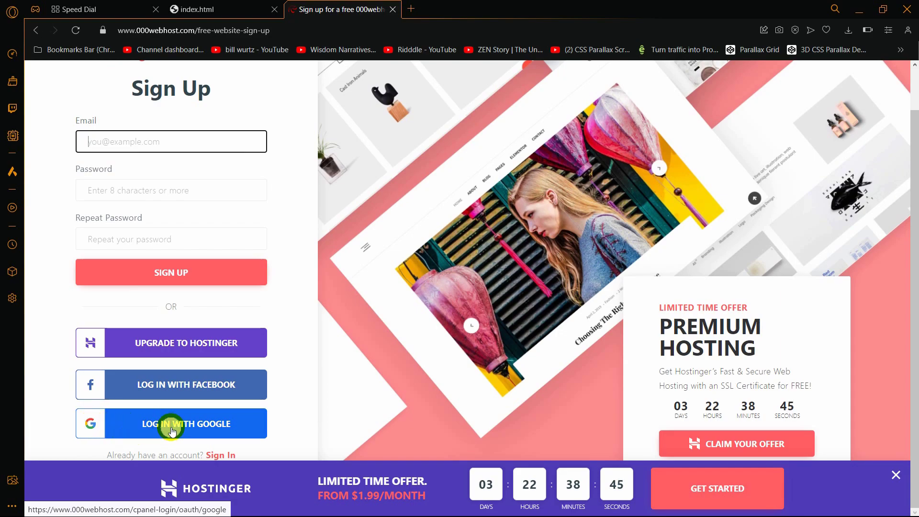
click(213, 428)
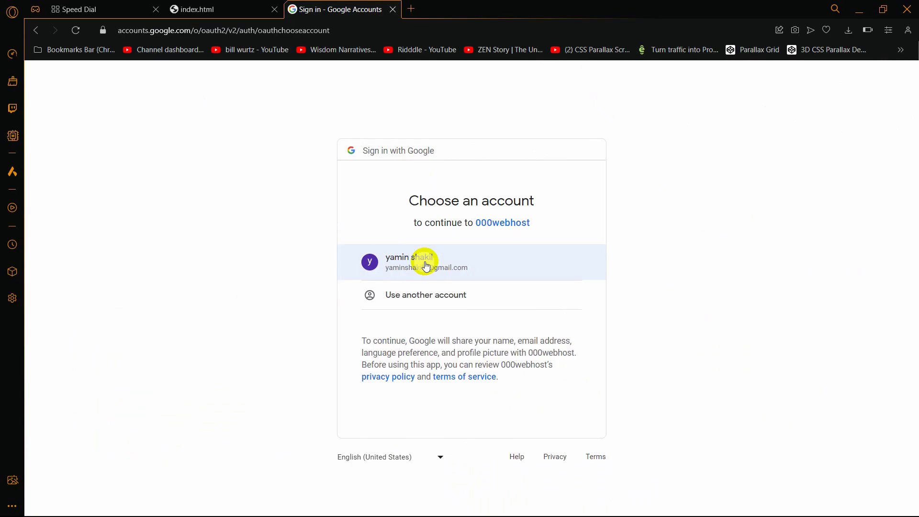
click(502, 268)
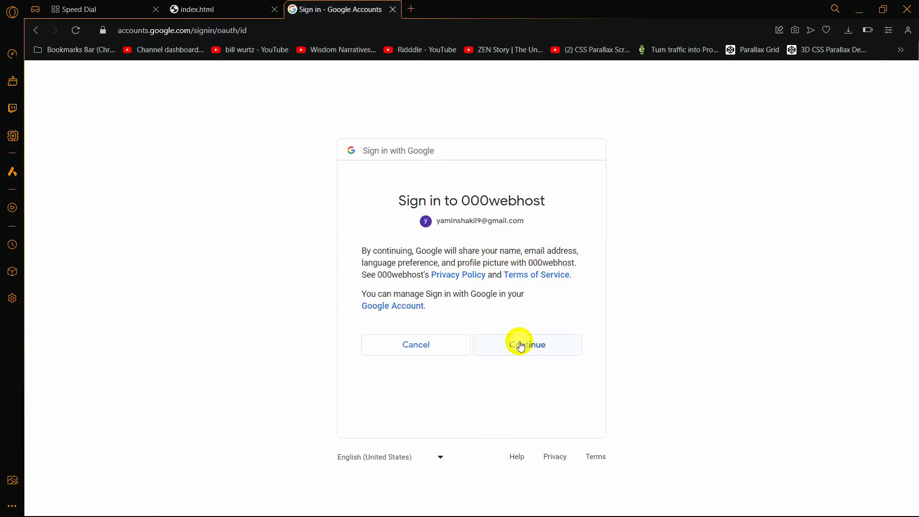
click(521, 352)
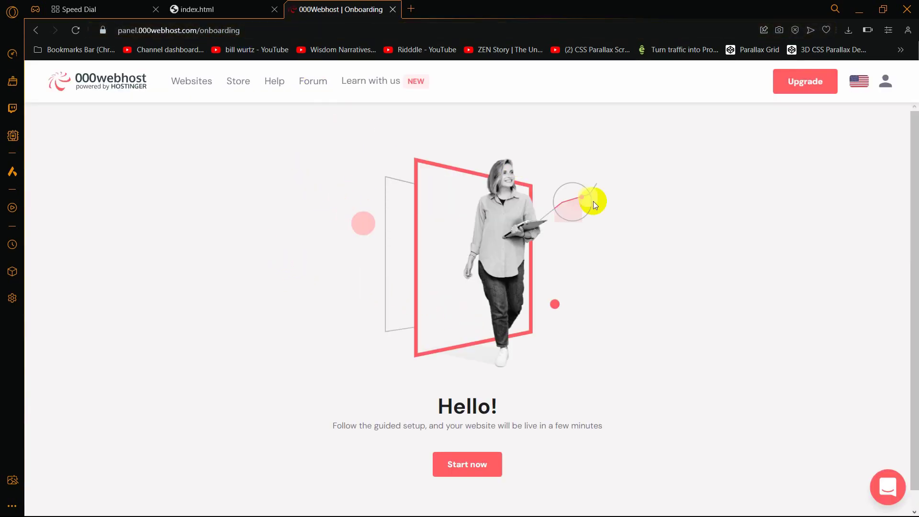
Step: Start the guided website setup and enter the website name examplehtml
click(468, 466)
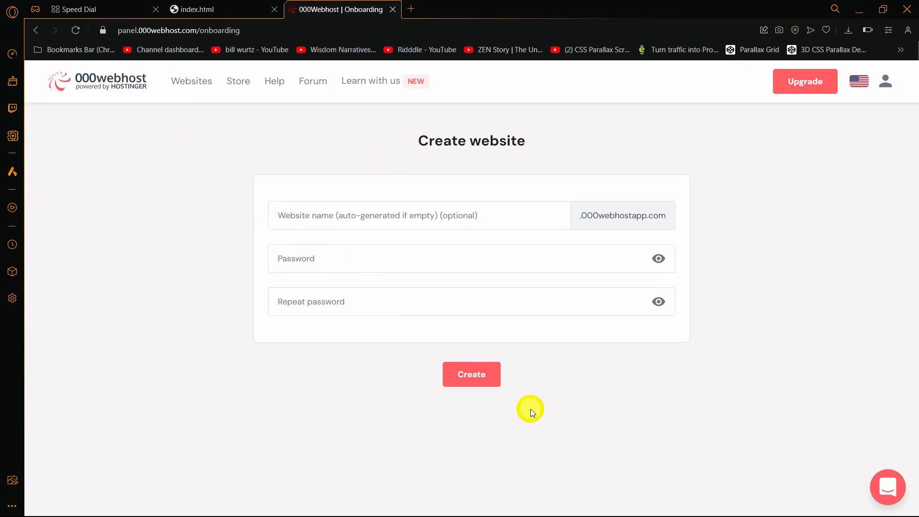
click(289, 210)
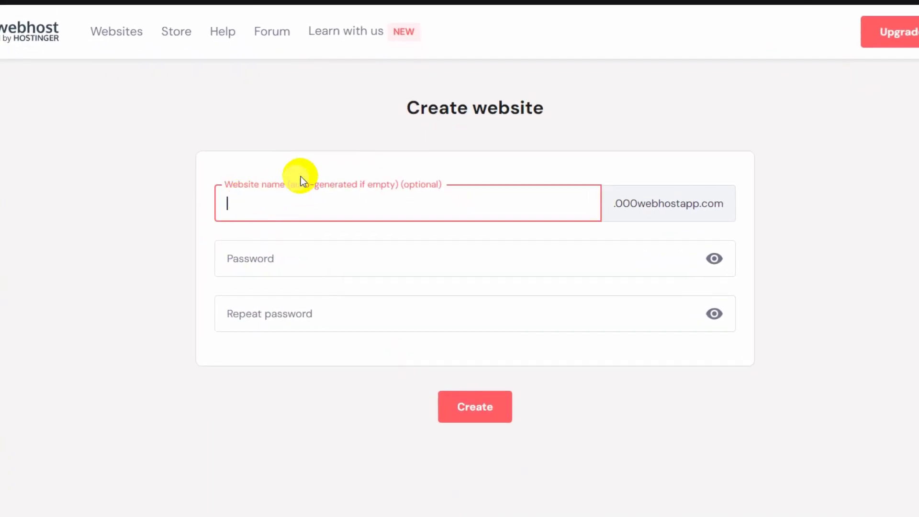
click(324, 142)
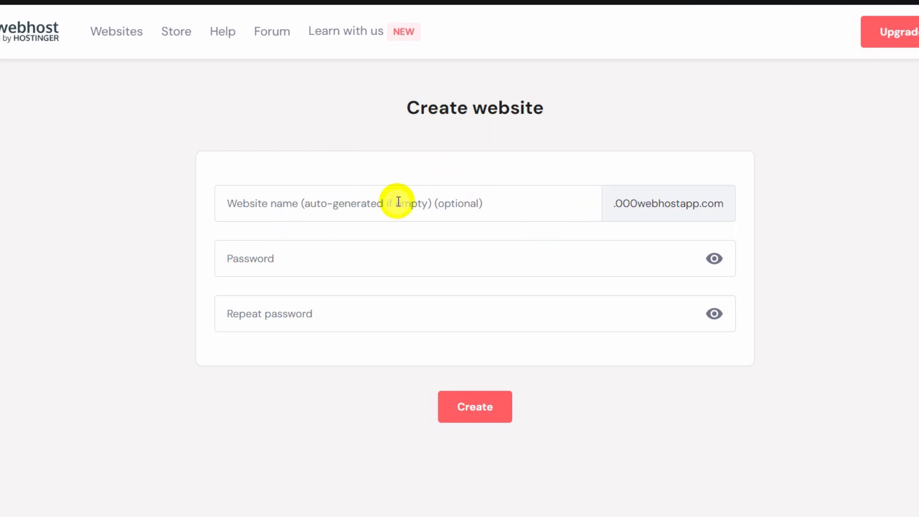
click(343, 201)
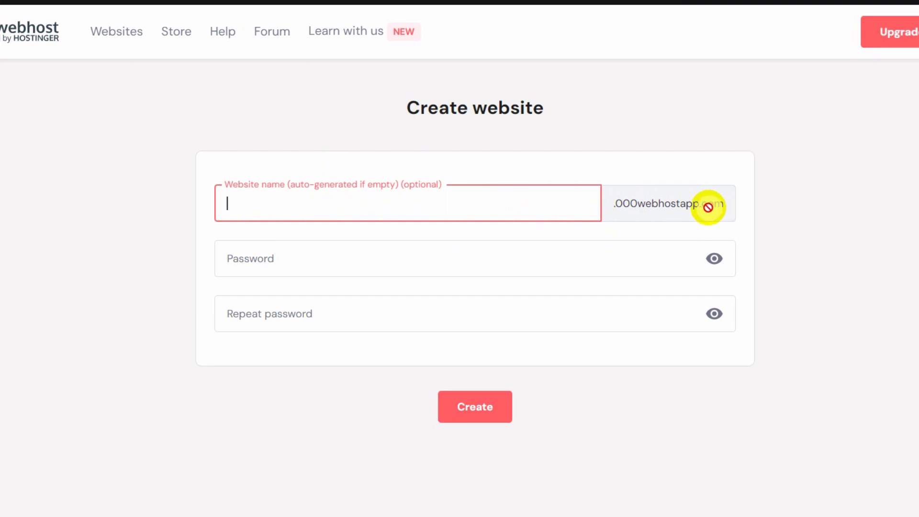
click(898, 228)
click(522, 193)
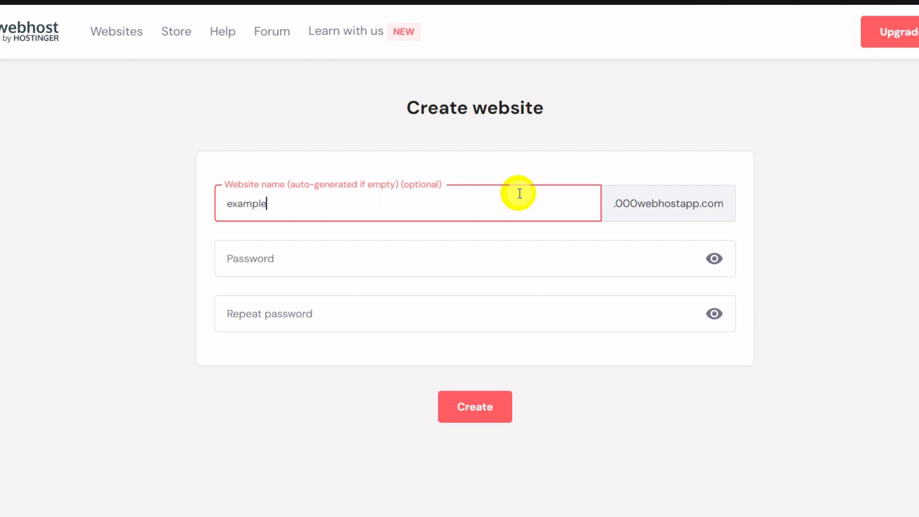
Step: Paste the website password into both password fields and submit the site
click(354, 259)
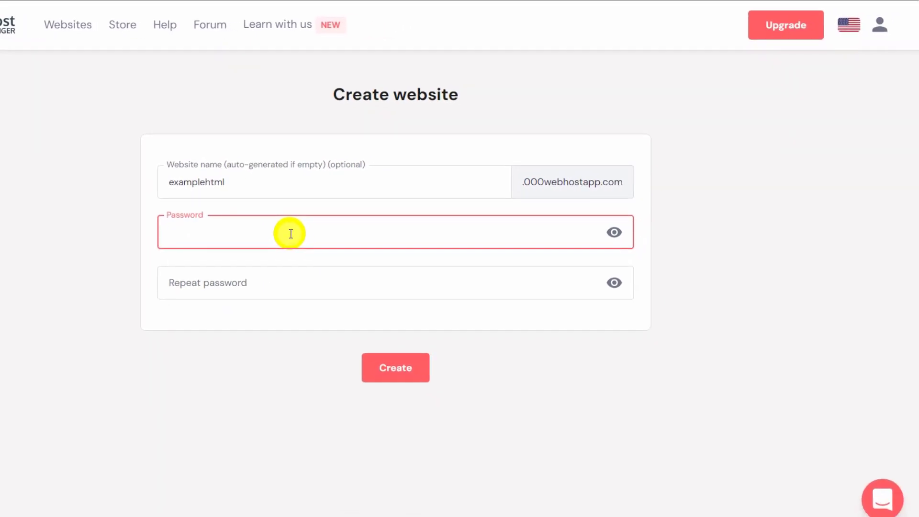
key(ctrl+v)
click(246, 349)
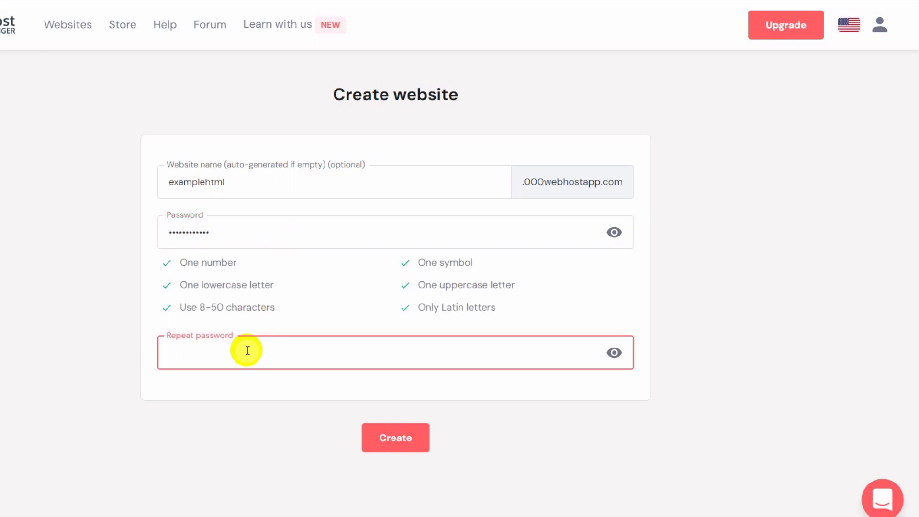
key(ctrl+v)
click(390, 464)
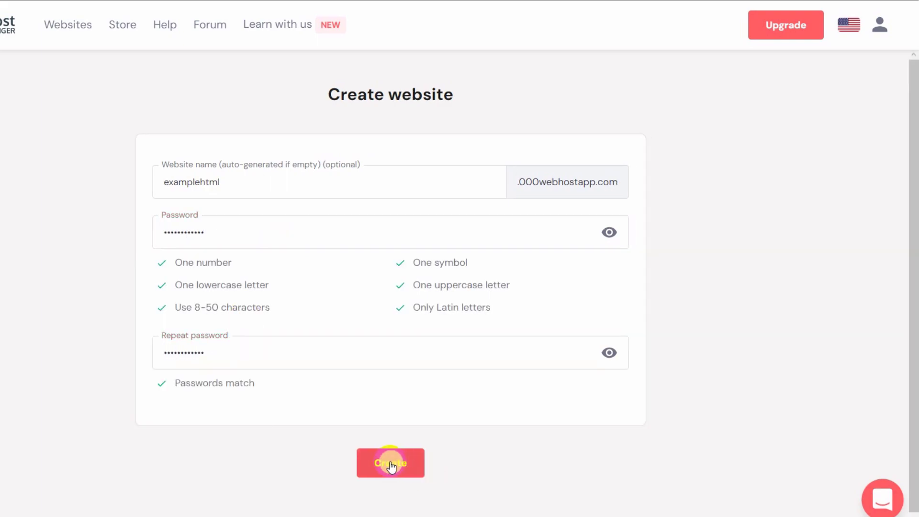
click(410, 466)
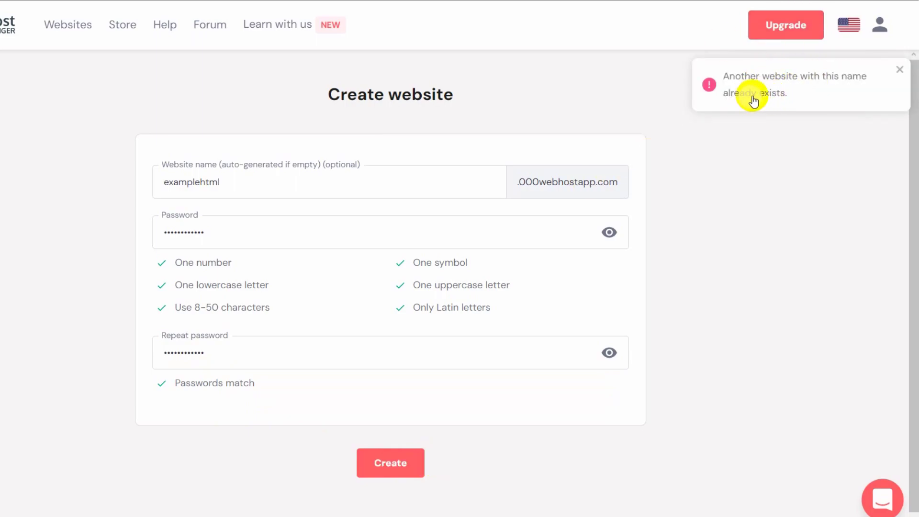
Step: Rename the taken site to examplehtmlonline3420 and confirm creating it
click(252, 184)
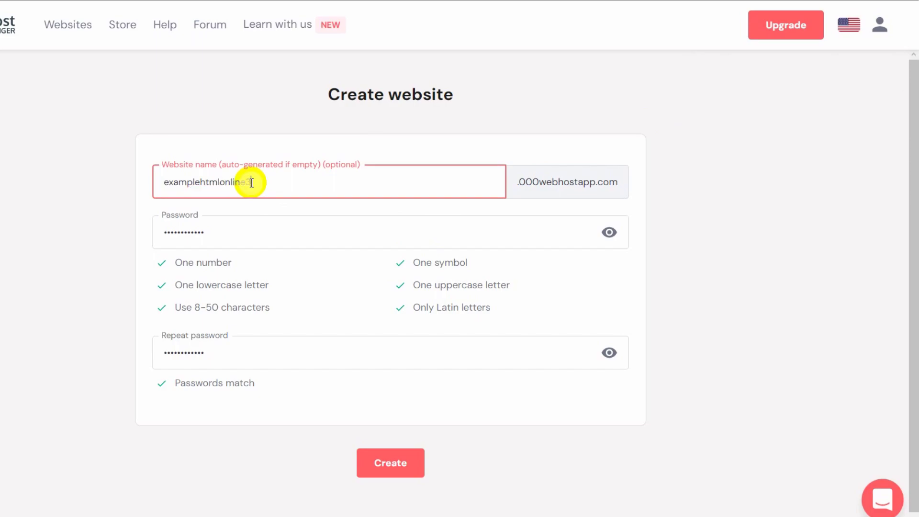
text(online3420)
click(568, 259)
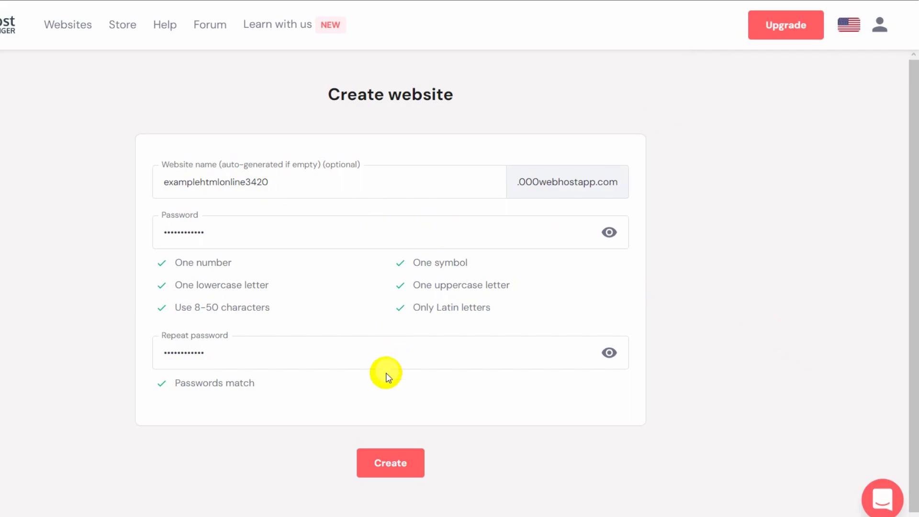
click(396, 473)
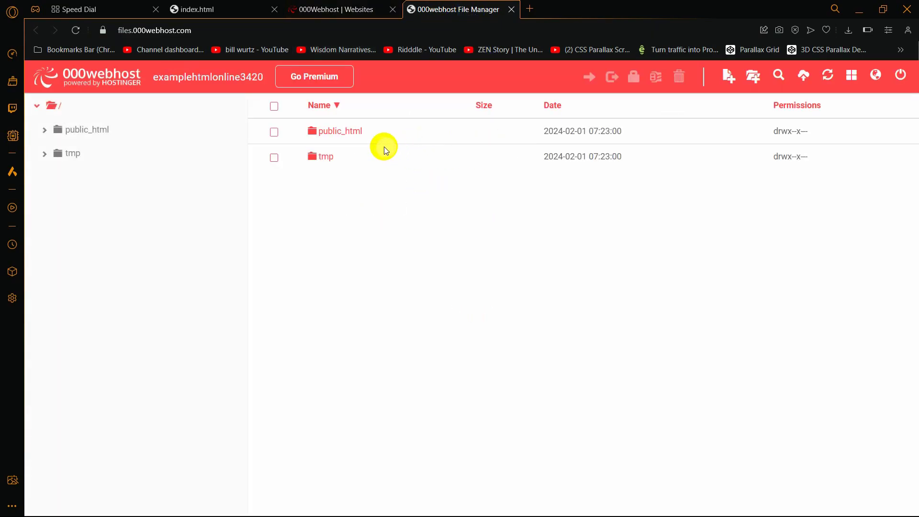
Step: Open public_html in the File Manager and bring up its Upload files dialog
click(358, 132)
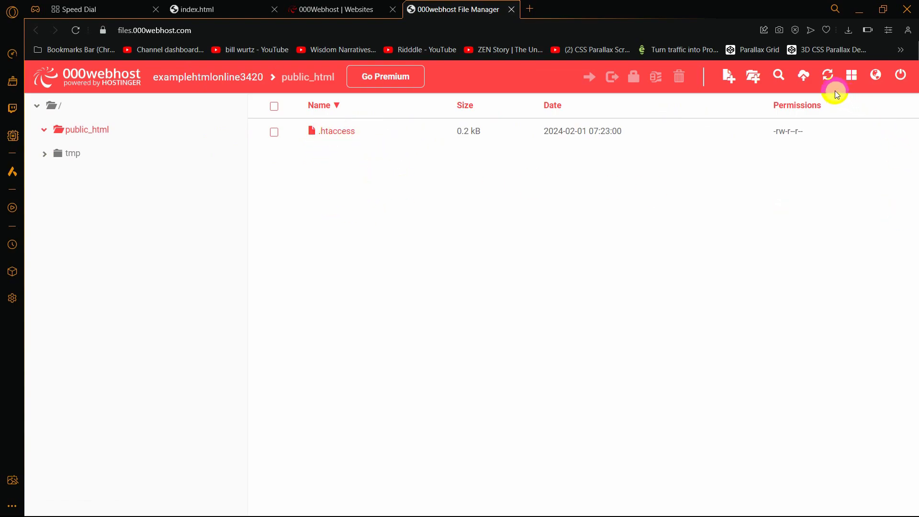
click(804, 82)
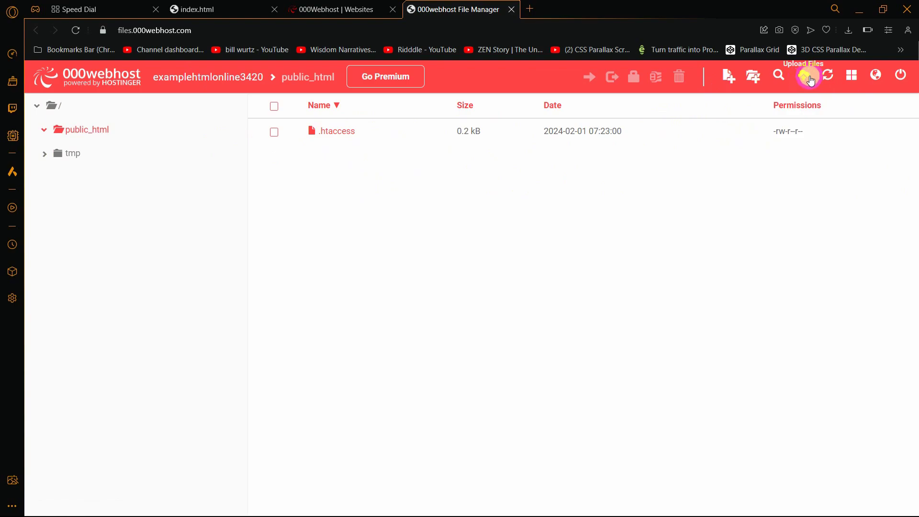
click(806, 81)
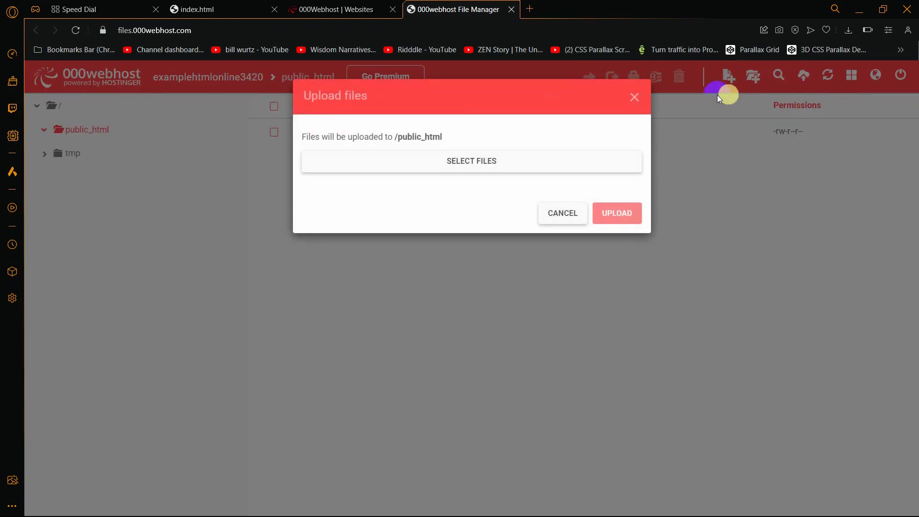
Step: Upload index.html and tshirt1–3.jpg from D:\webtest into public_html
click(473, 162)
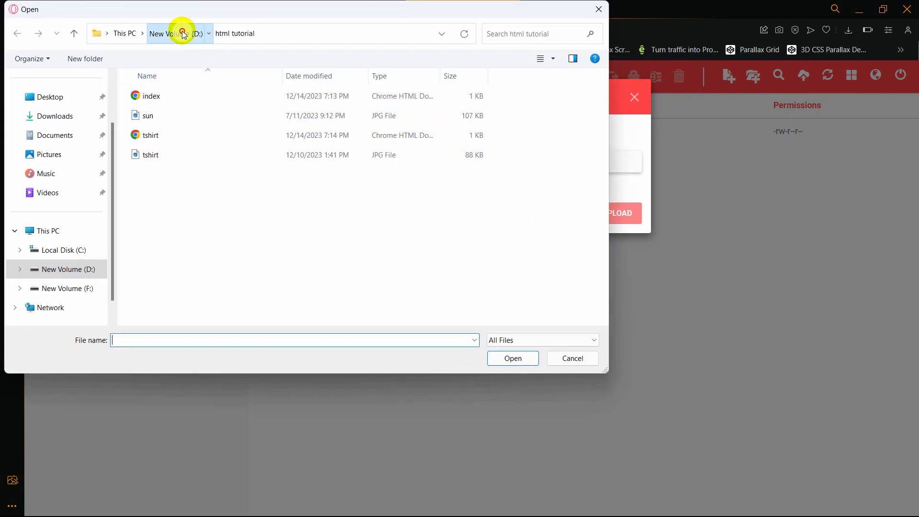
click(183, 34)
scroll(225, 127, down, 2)
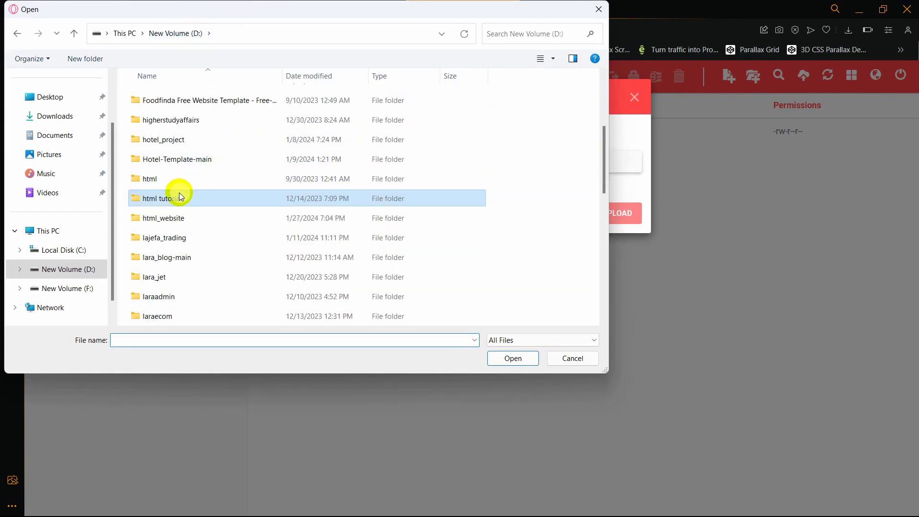
scroll(241, 197, down, 5)
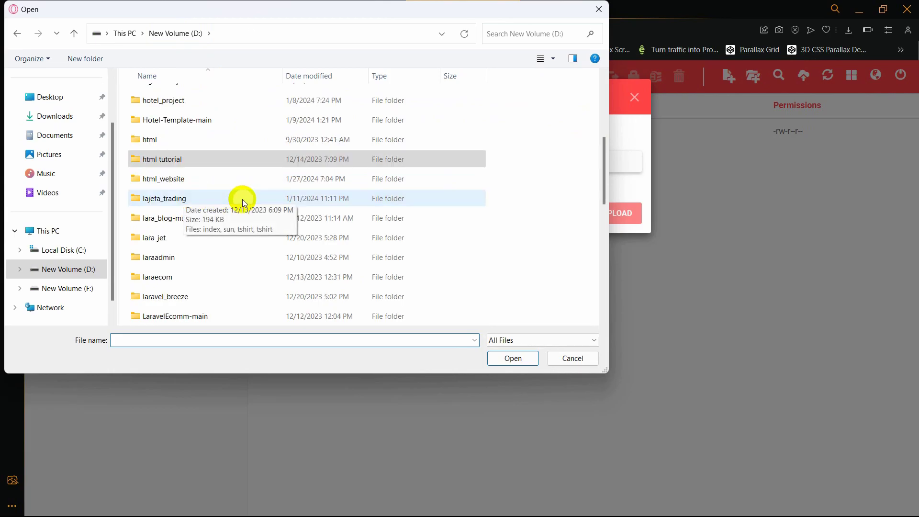
scroll(250, 217, down, 3)
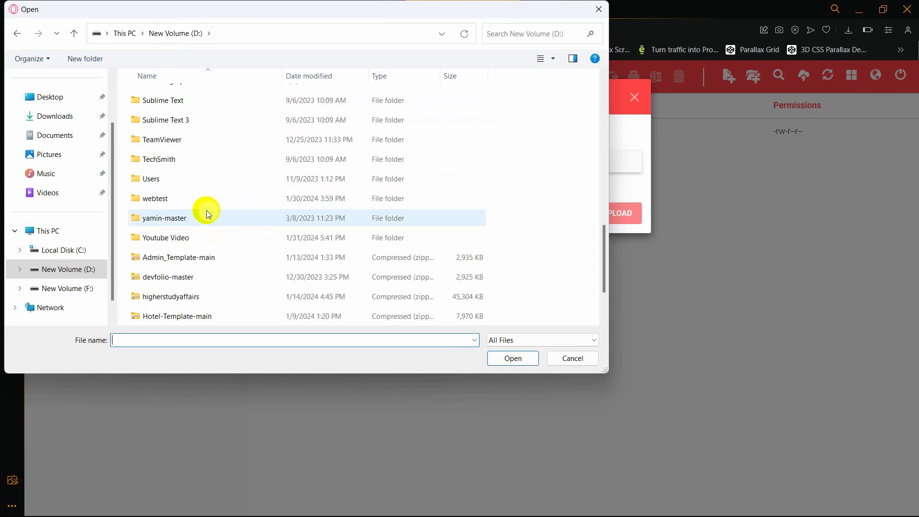
double_click(205, 198)
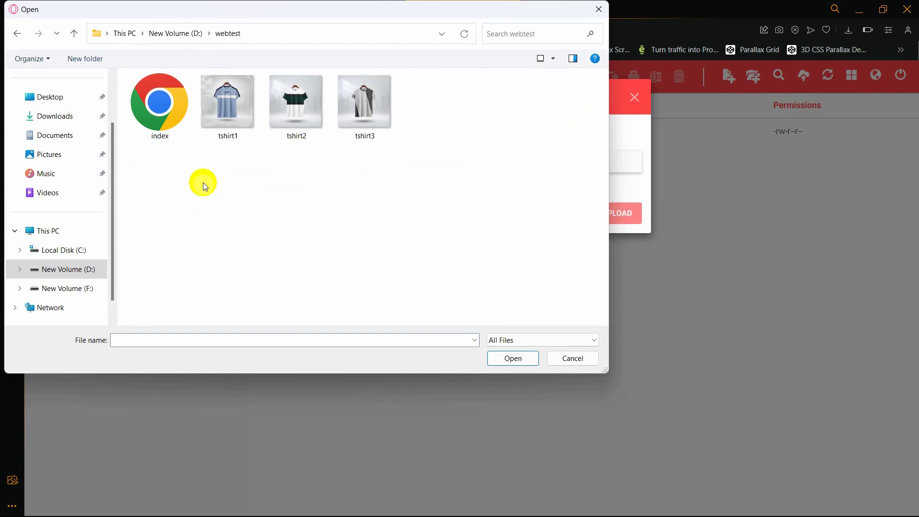
click(158, 110)
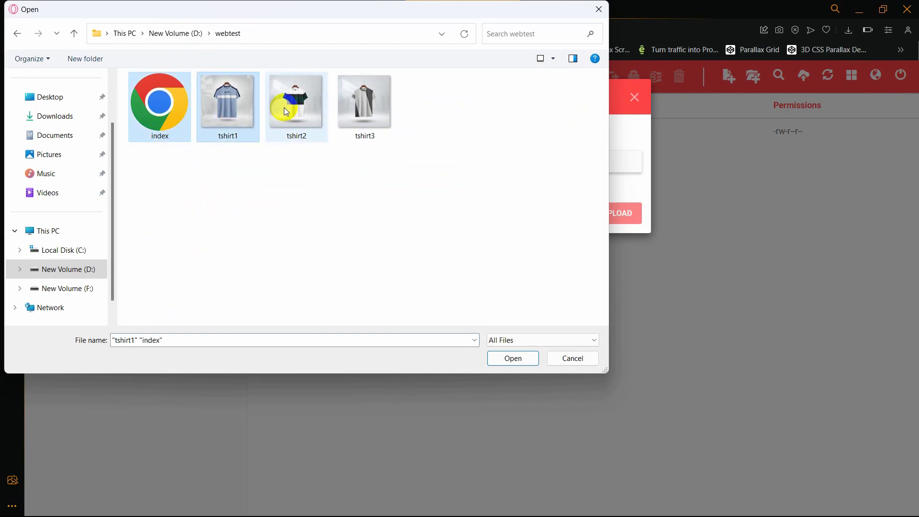
ctrl+click(286, 112)
ctrl+click(364, 107)
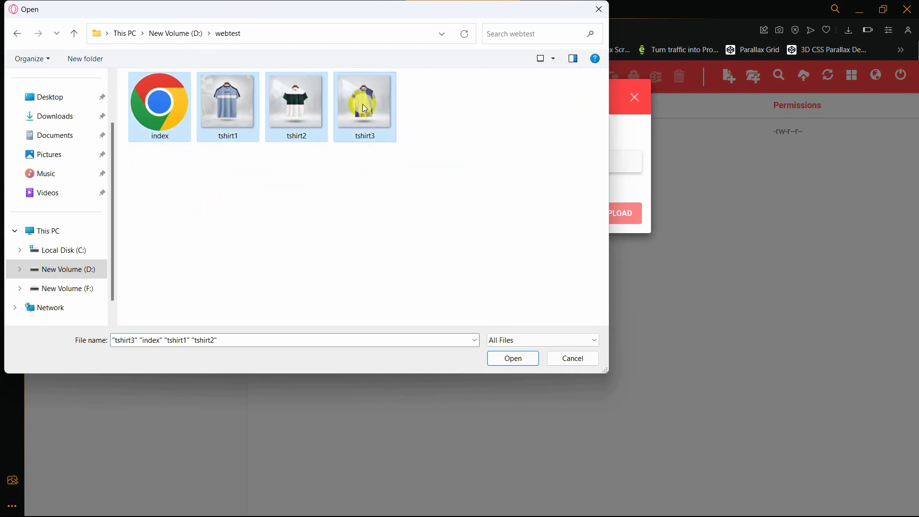
click(519, 357)
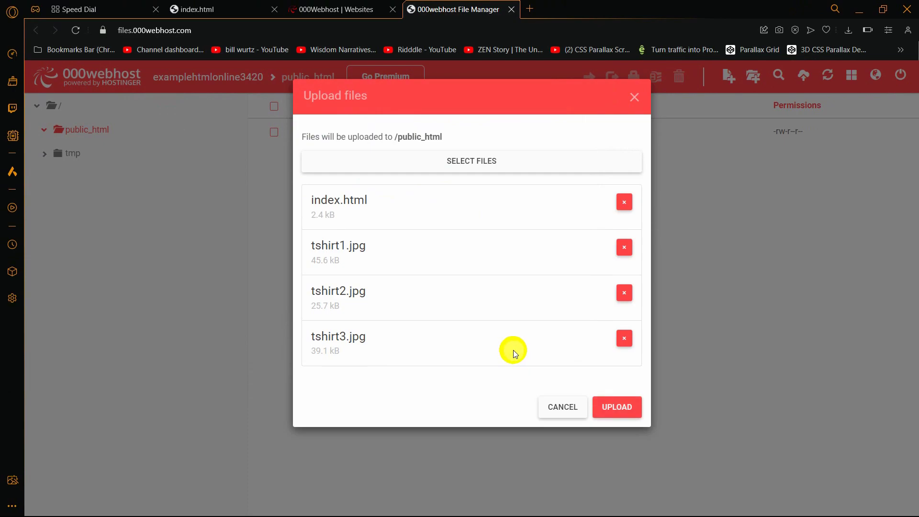
click(615, 407)
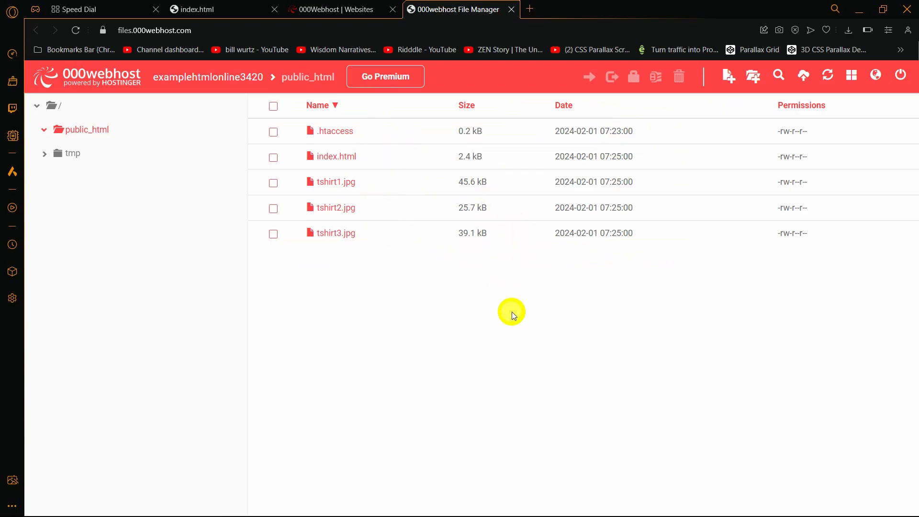
Step: From the Websites panel, view the live examplehtmlonline3420 site and select its address
click(339, 14)
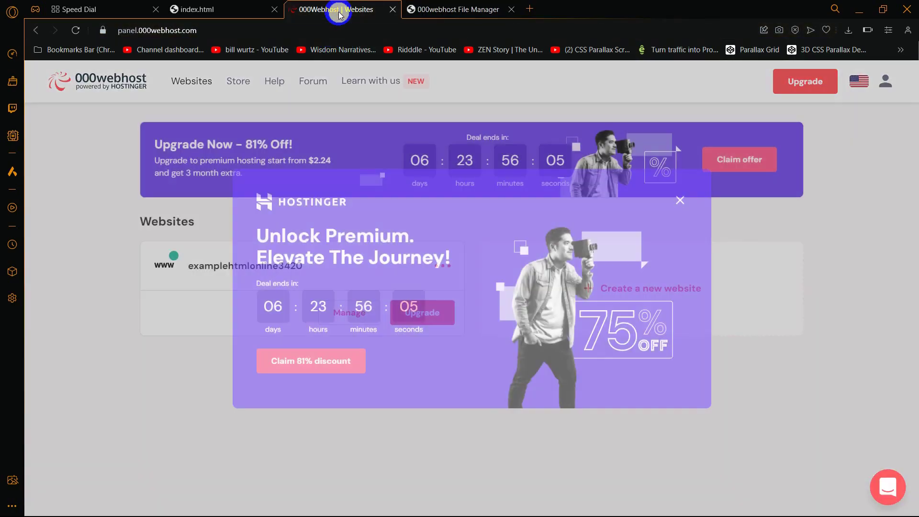
click(678, 201)
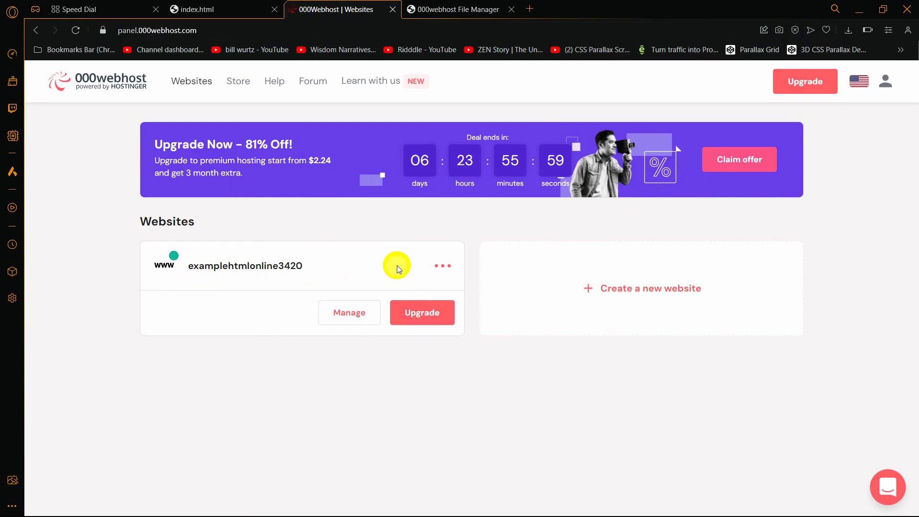
click(437, 267)
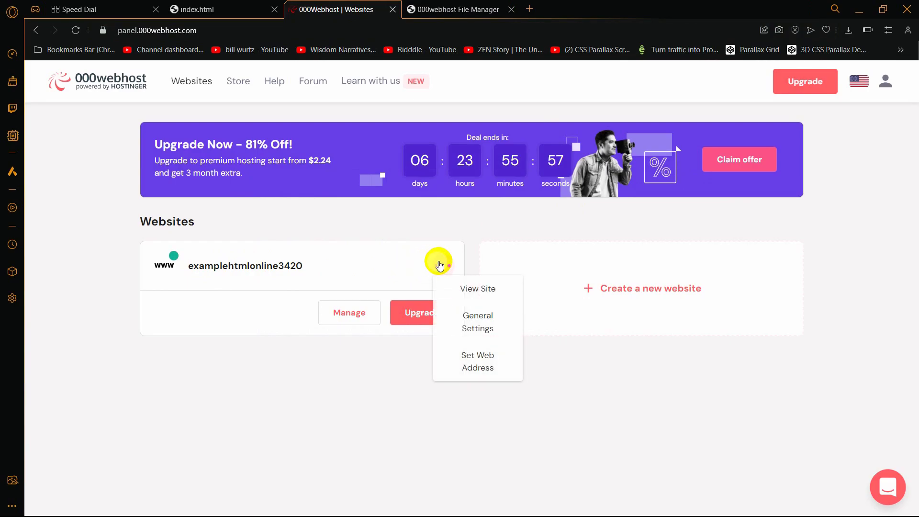
click(472, 290)
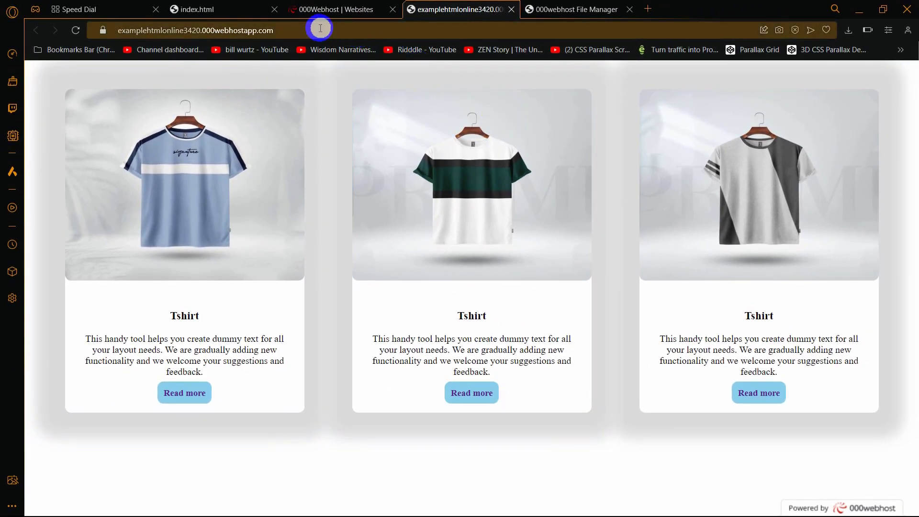
click(325, 35)
key(ctrl+c)
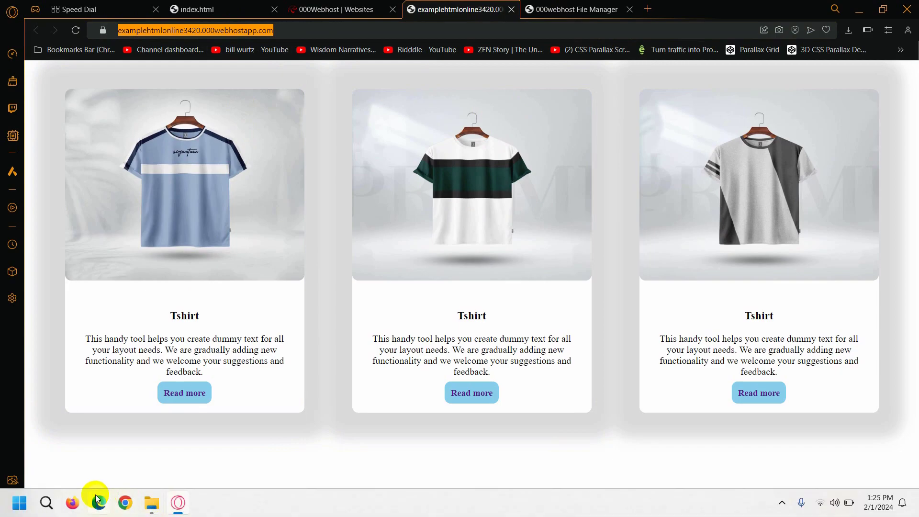
Step: Load the copied site address in Microsoft Edge to check it, then close Edge
click(98, 501)
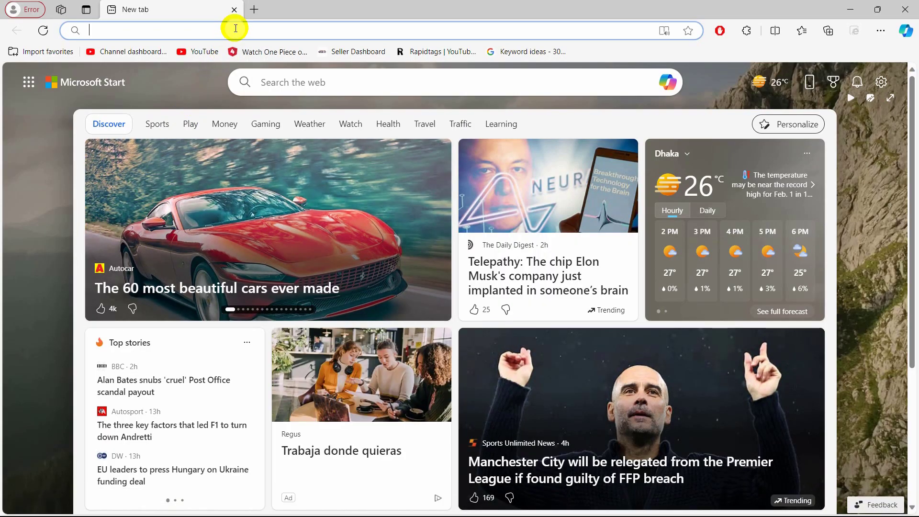
click(235, 30)
key(ctrl+v)
key(Return)
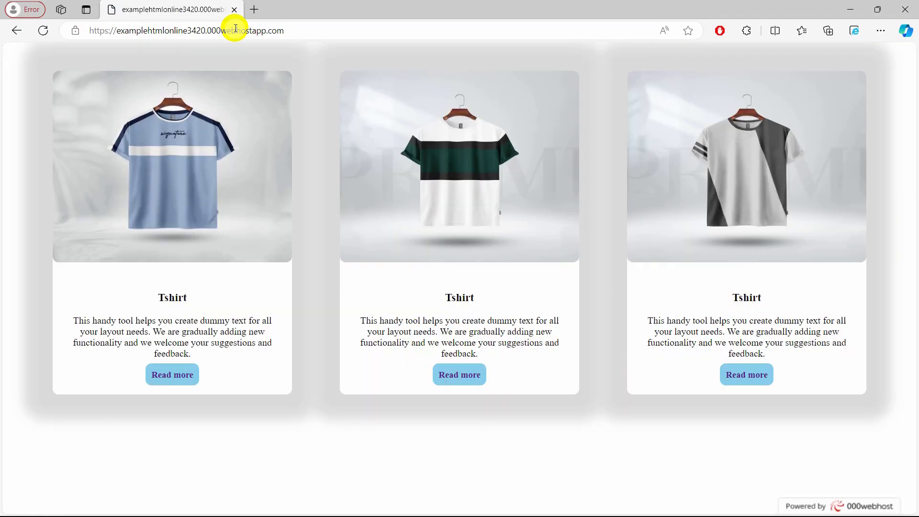
key(alt+F4)
click(352, 6)
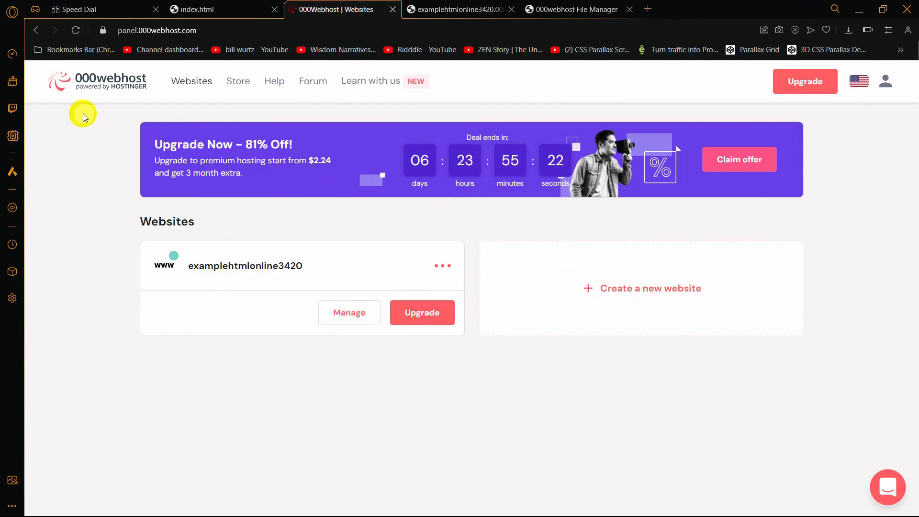
Step: Switch from the File Manager tab back to the live examplehtmlonline3420 site tab
click(558, 7)
click(431, 9)
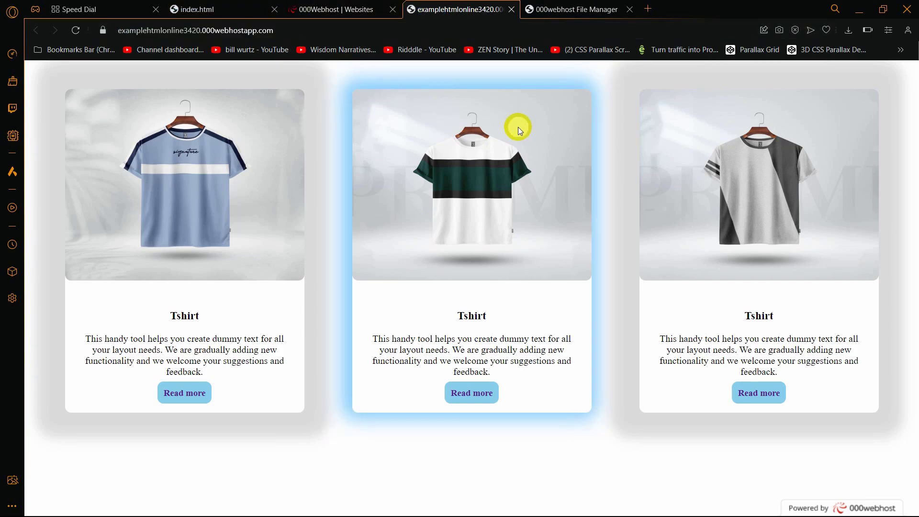